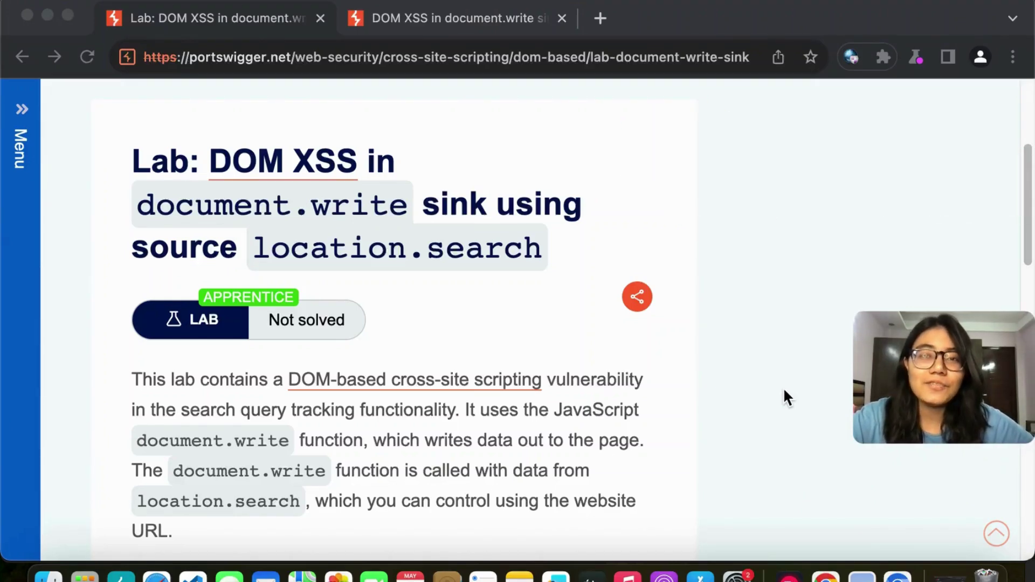
Step: Read the lab description and highlight the phrase about search query tracking
scroll(776, 388, "up", 5)
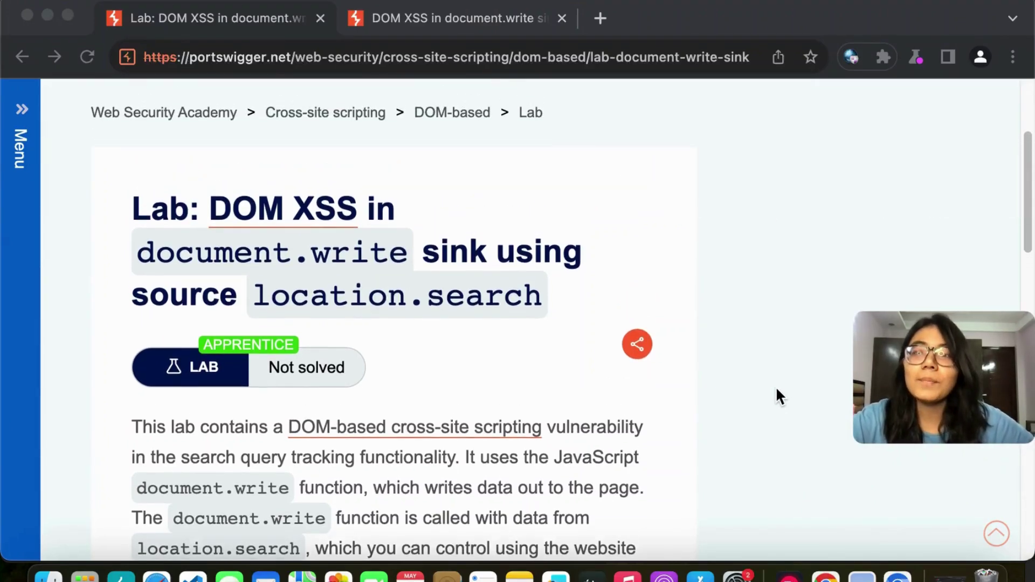
scroll(682, 390, "down", 1)
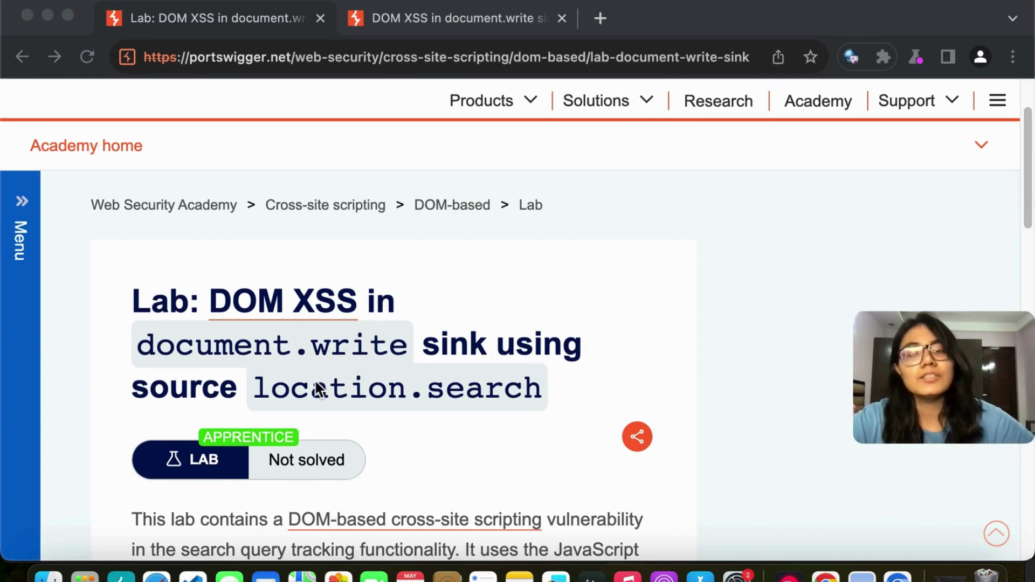
scroll(612, 312, "down", 1)
scroll(661, 345, "down", 2)
scroll(663, 356, "down", 1)
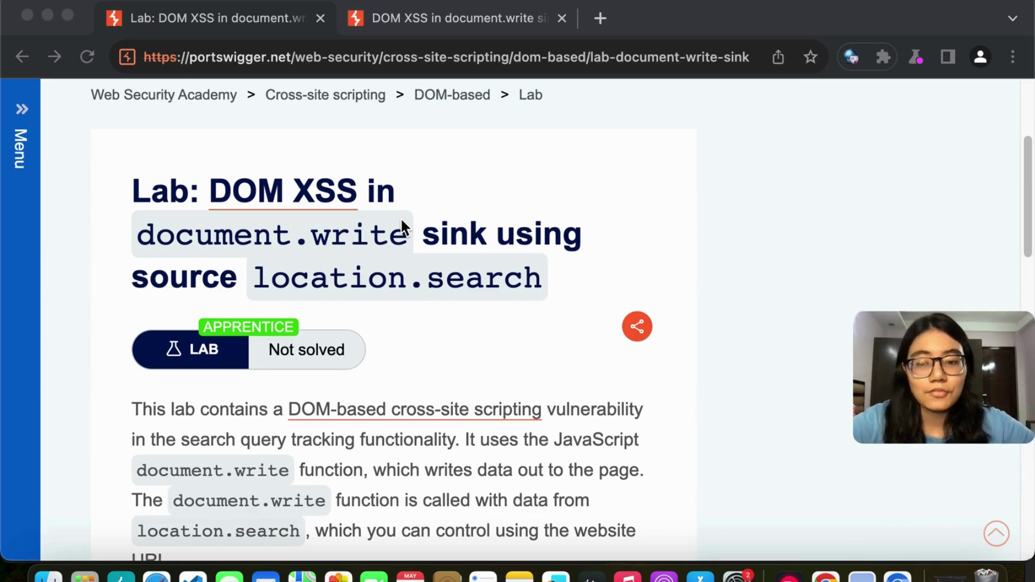
scroll(344, 294, "down", 3)
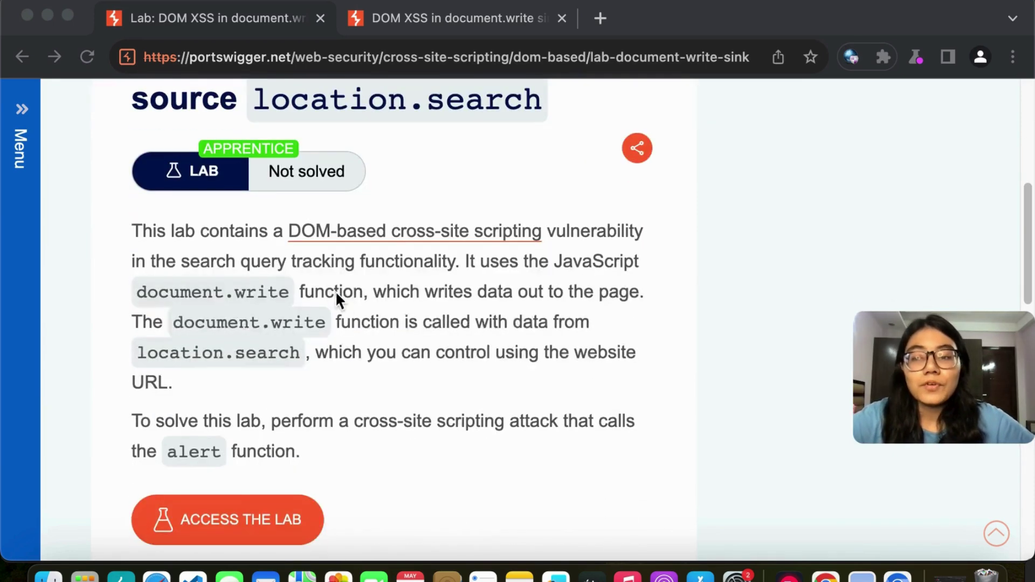
left_click(177, 235)
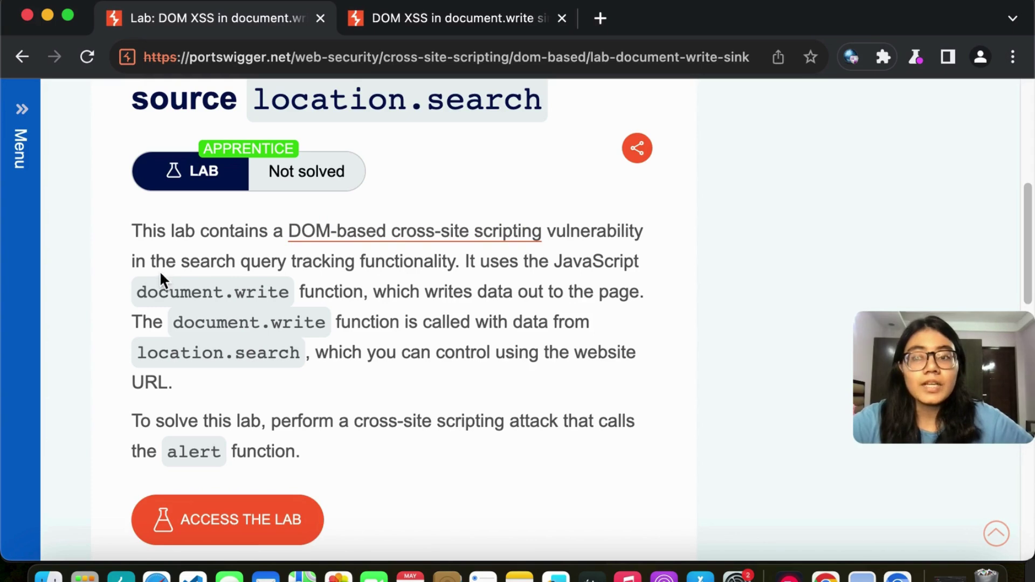
left_click_drag(182, 261, 458, 264)
left_click(476, 270)
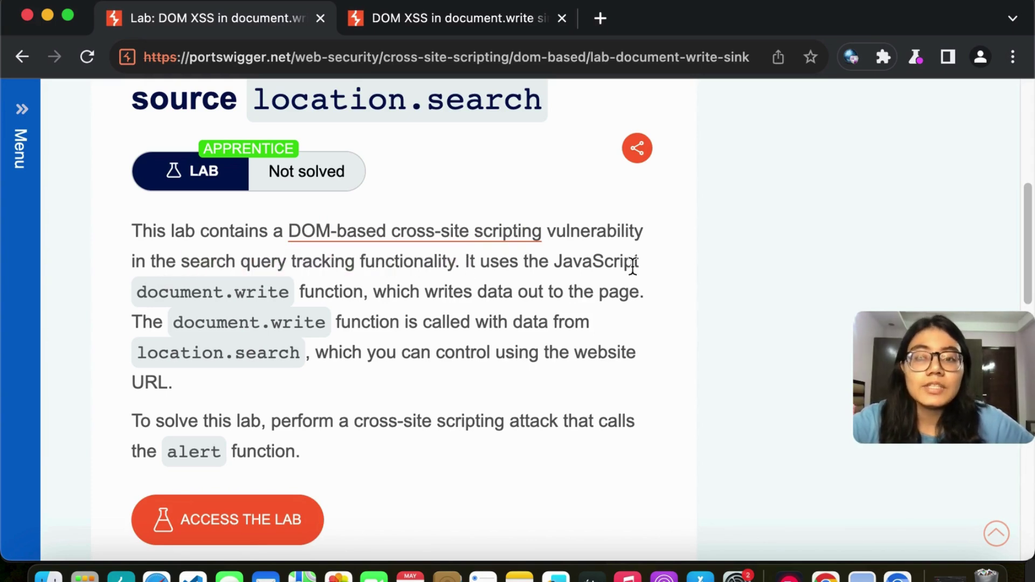
left_click_drag(549, 262, 439, 268)
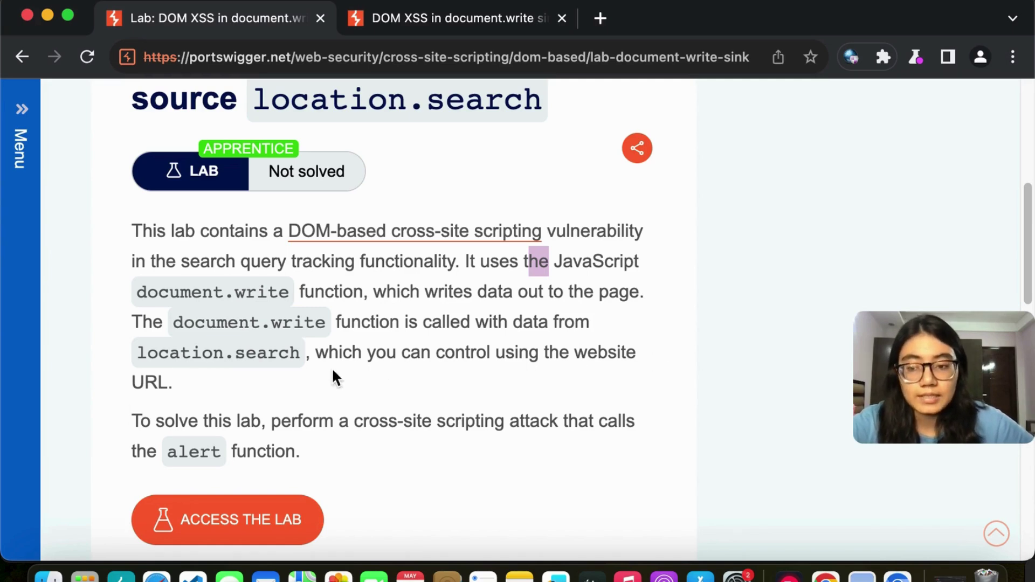
Step: Highlight the lab's goal of calling the alert function
scroll(409, 350, "down", 3)
scroll(490, 324, "up", 5)
scroll(497, 318, "down", 4)
scroll(434, 386, "up", 1)
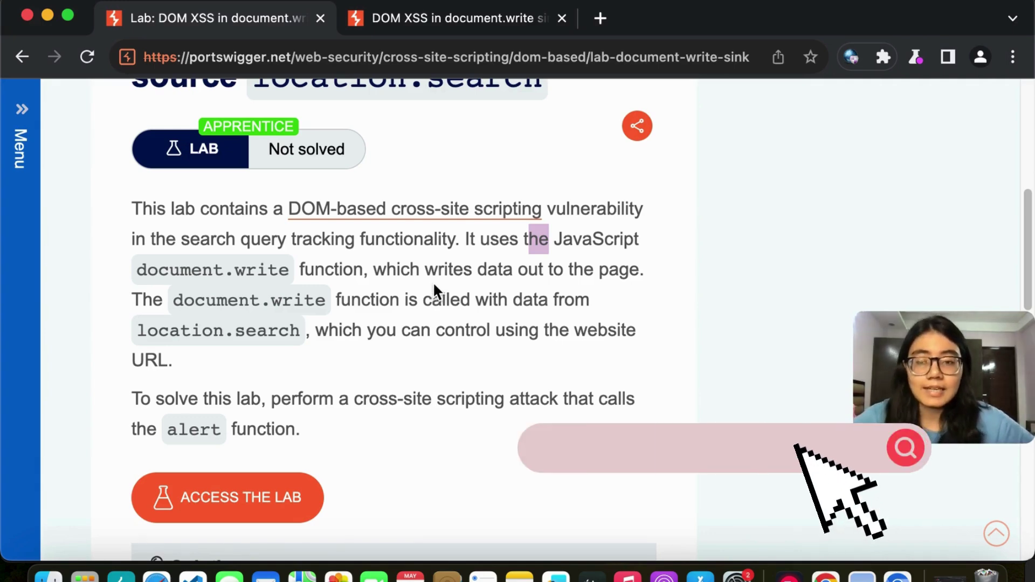
left_click_drag(322, 433, 270, 402)
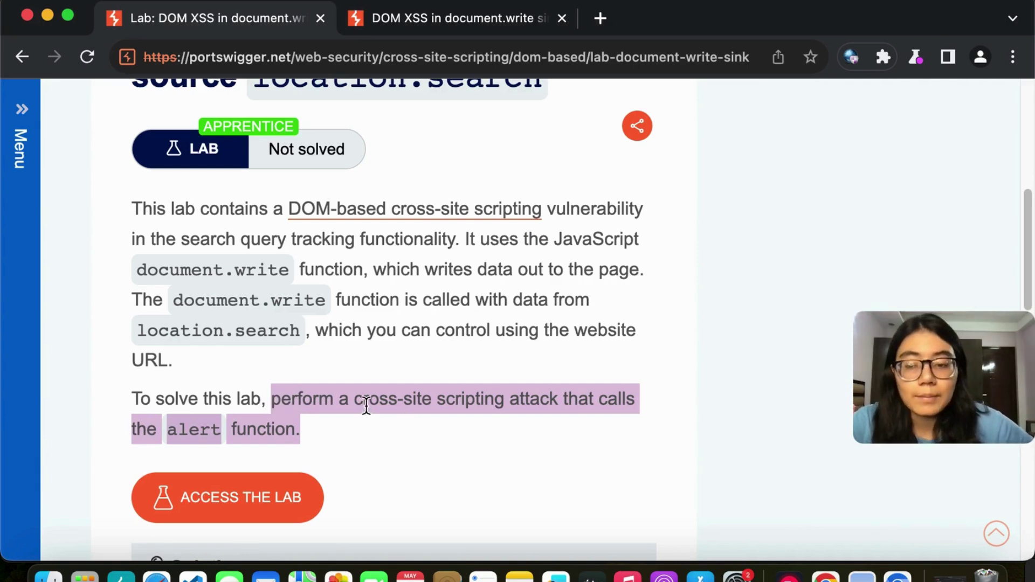
scroll(387, 371, "up", 1)
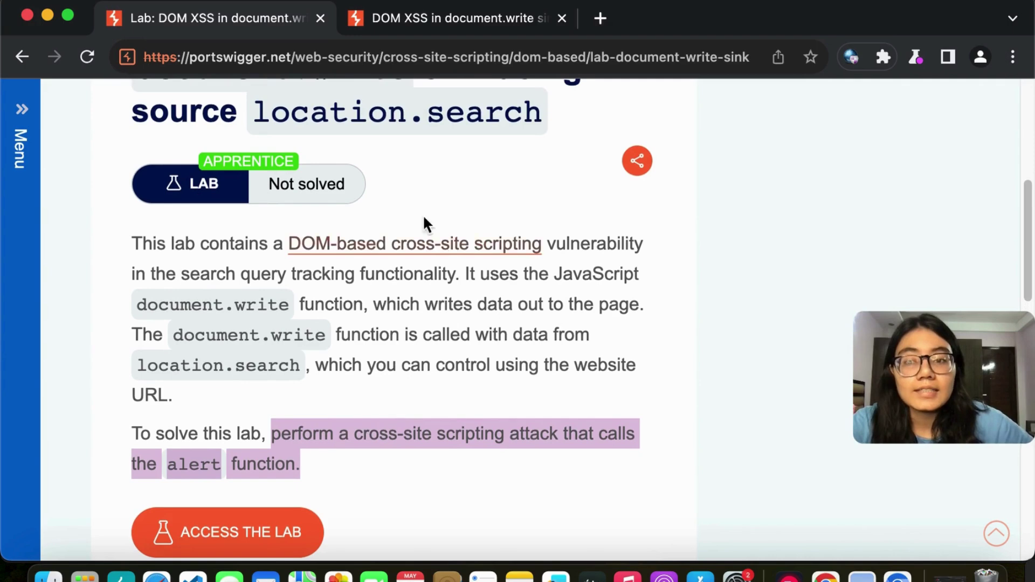
Step: Follow the DOM-based cross-site scripting link and read the 'What is DOM-based cross-site scripting?' section
left_click(409, 249)
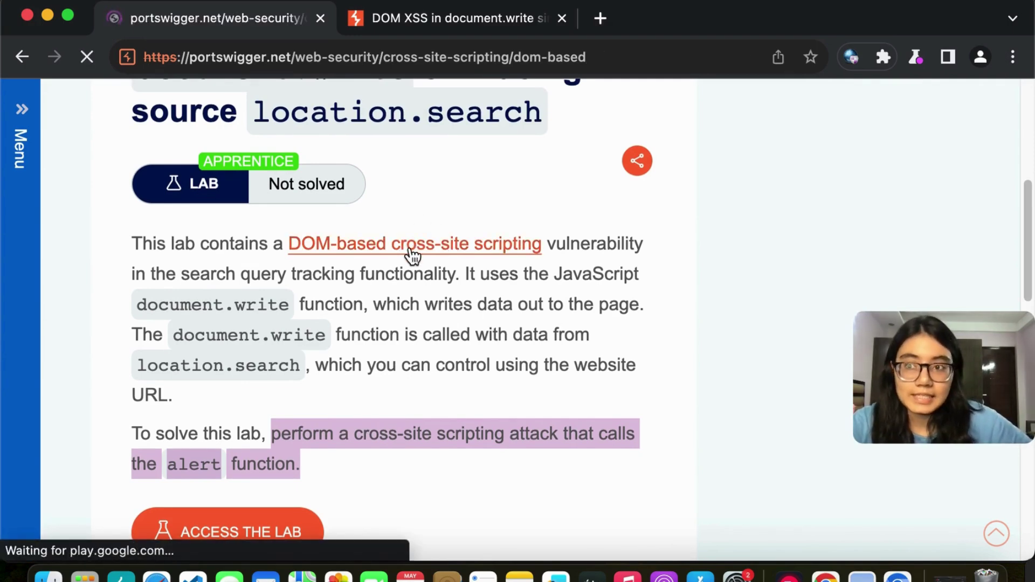
scroll(415, 249, "down", 1)
scroll(334, 305, "down", 5)
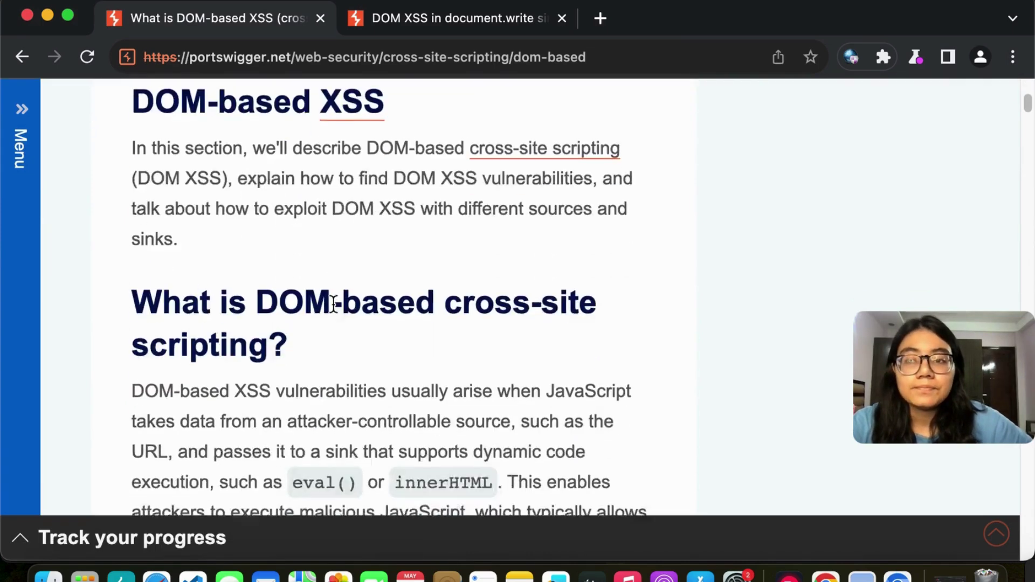
left_click_drag(132, 150, 360, 216)
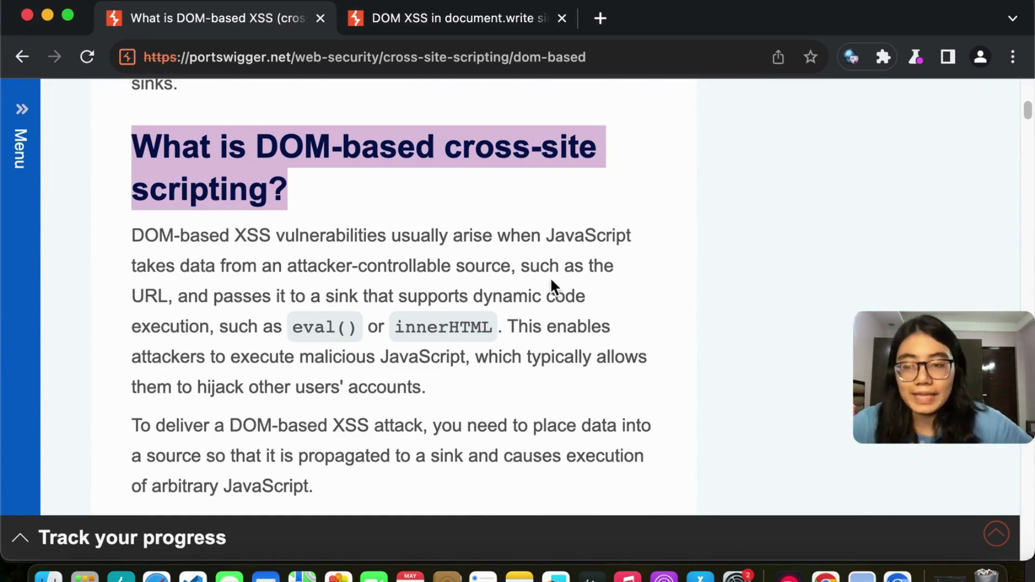
scroll(550, 277, "down", 2)
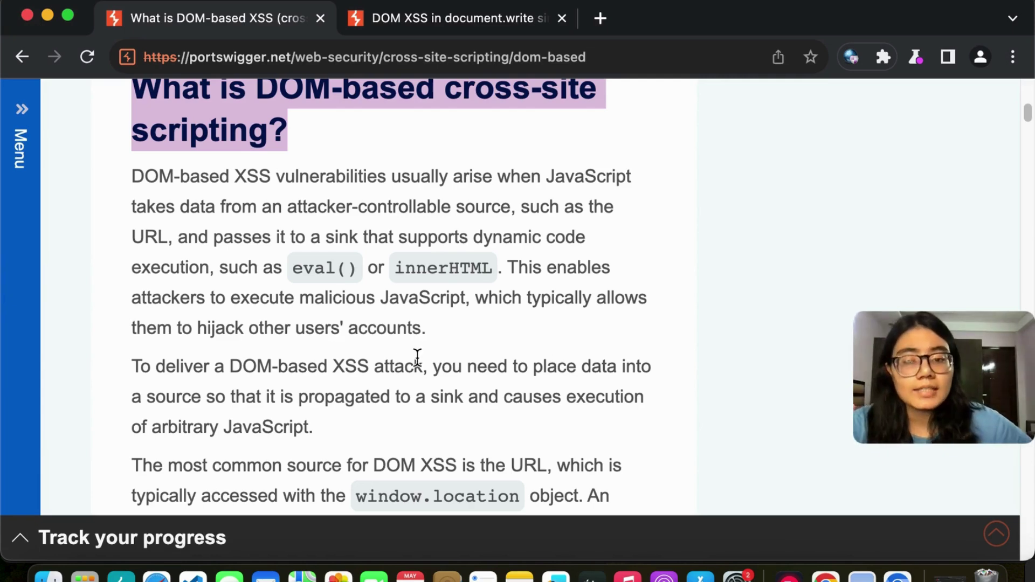
scroll(540, 314, "down", 1)
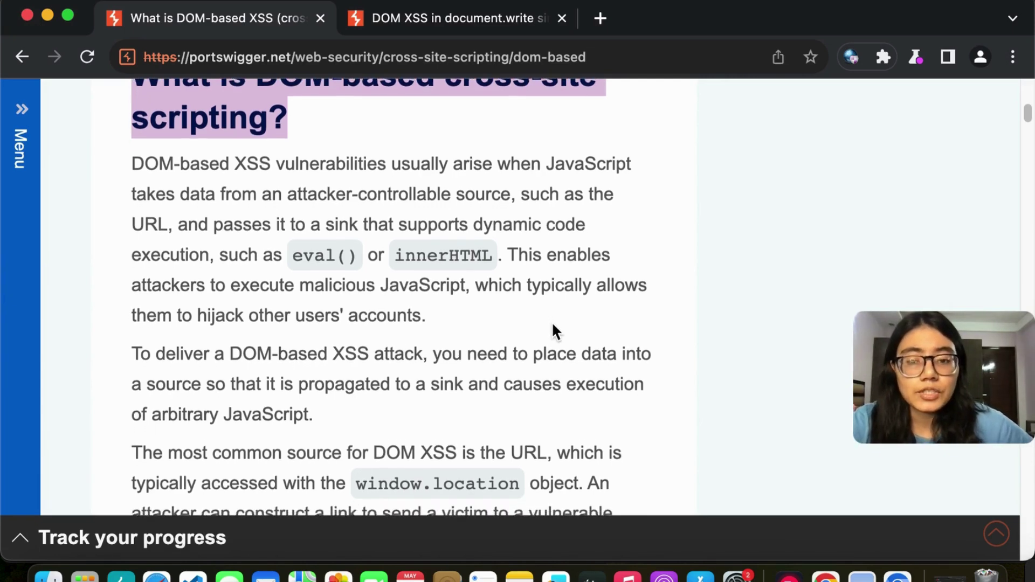
scroll(552, 321, "down", 3)
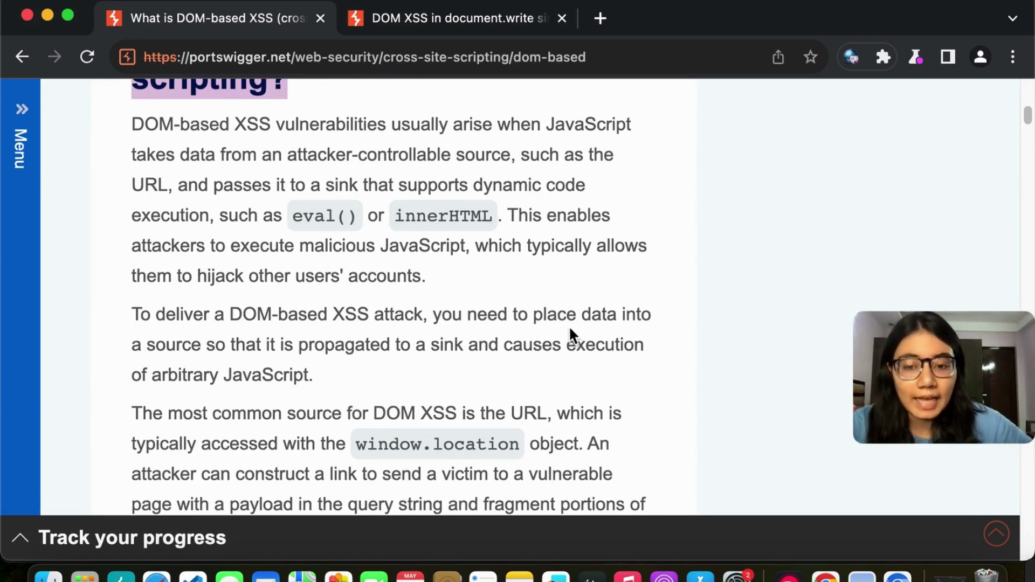
scroll(568, 331, "down", 4)
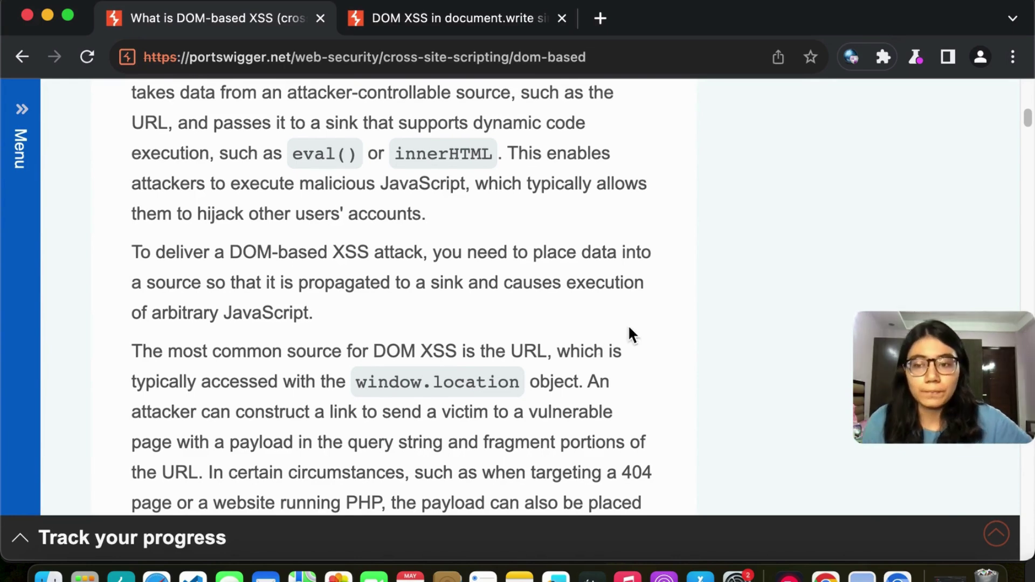
scroll(635, 317, "up", 2)
scroll(638, 322, "up", 1)
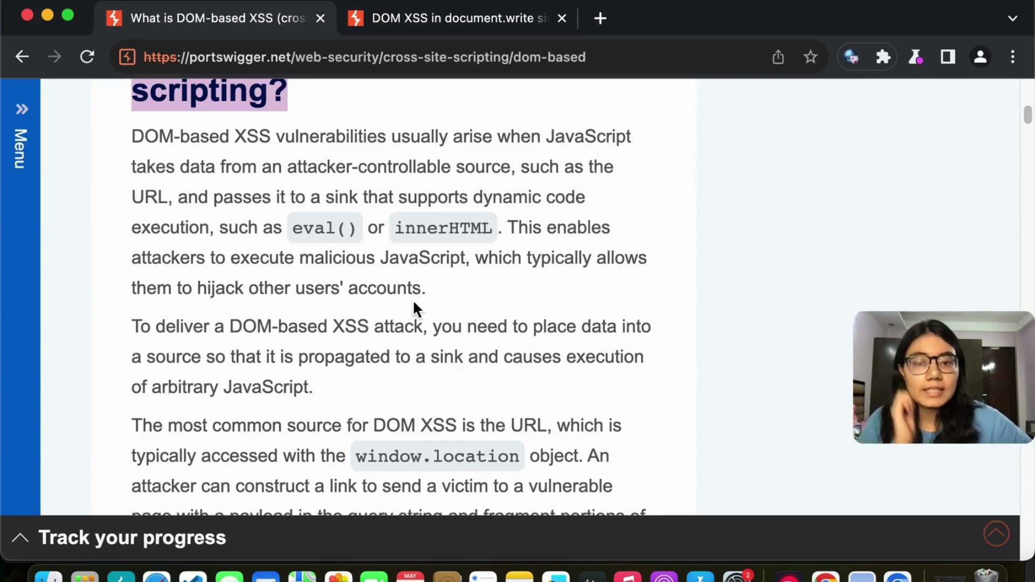
scroll(528, 239, "down", 1)
scroll(529, 234, "down", 1)
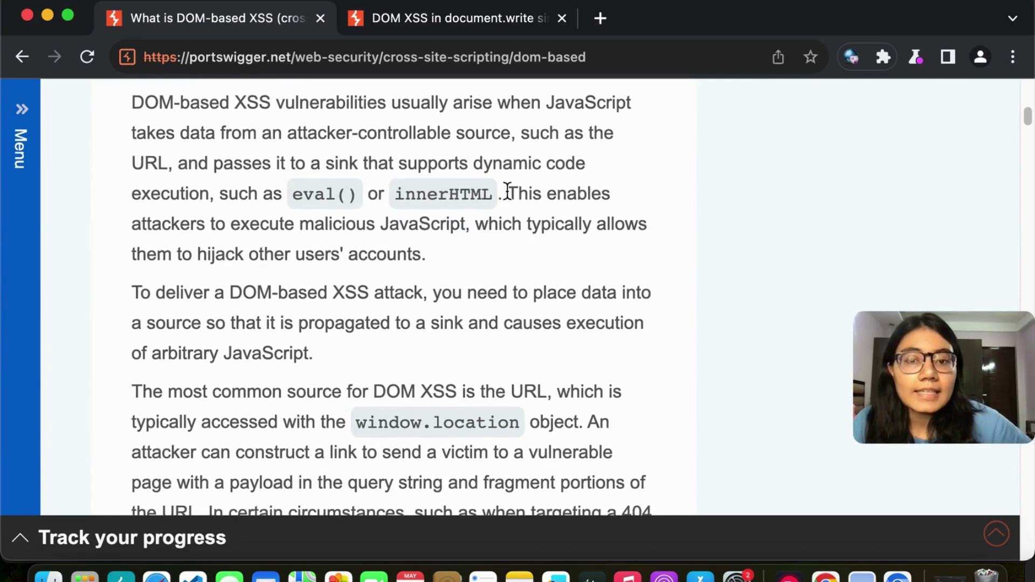
left_click_drag(506, 194, 611, 194)
left_click_drag(152, 223, 388, 227)
left_click_drag(301, 225, 477, 227)
left_click_drag(573, 222, 578, 220)
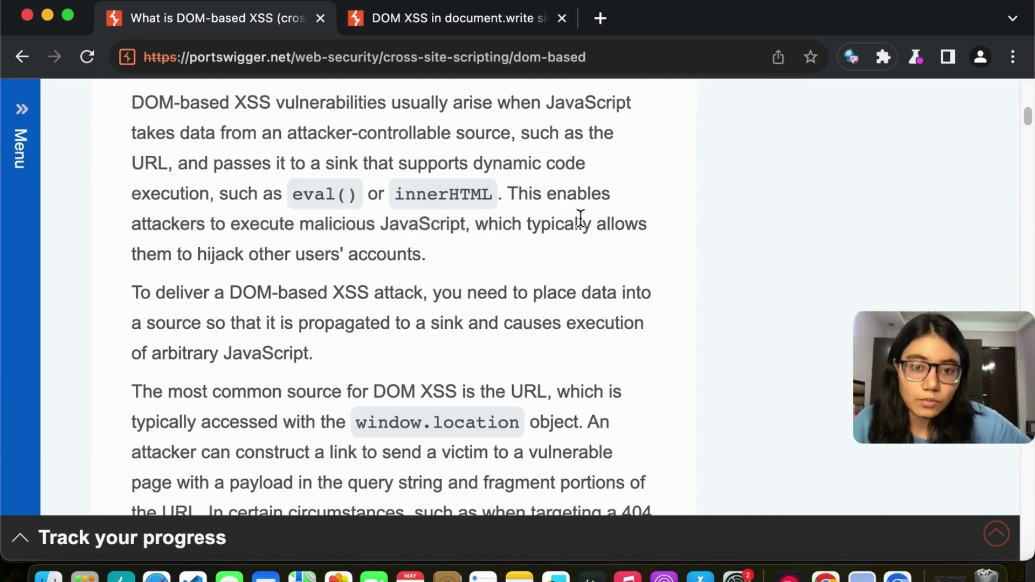
left_click_drag(137, 254, 428, 255)
scroll(464, 283, "down", 1)
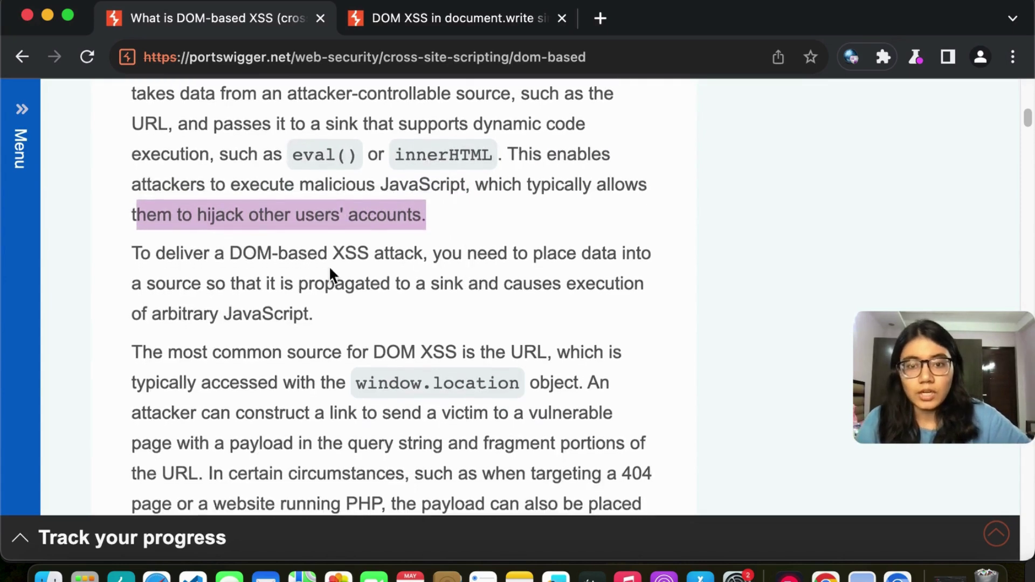
left_click(385, 257)
left_click_drag(431, 254, 653, 256)
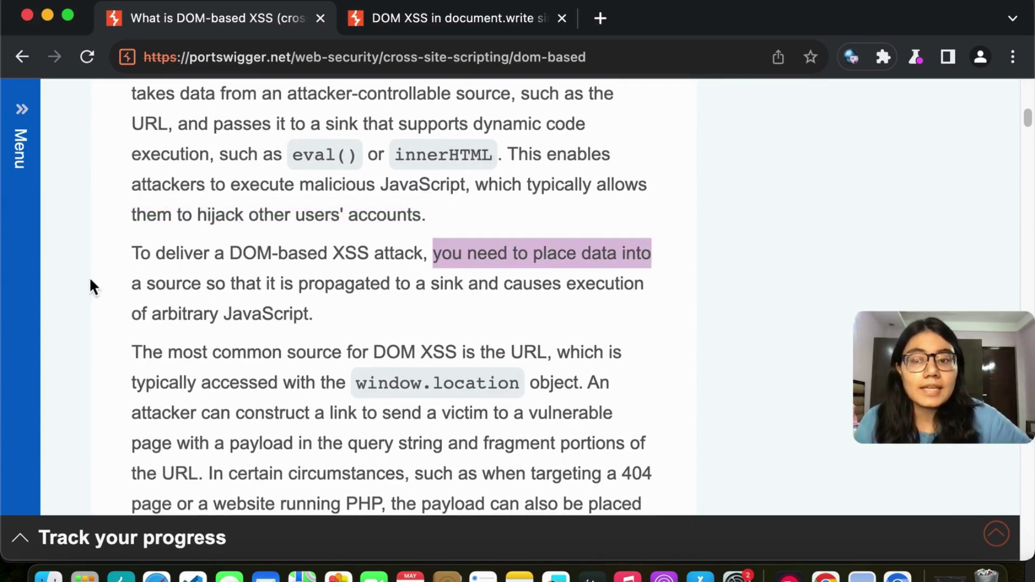
left_click_drag(139, 285, 649, 296)
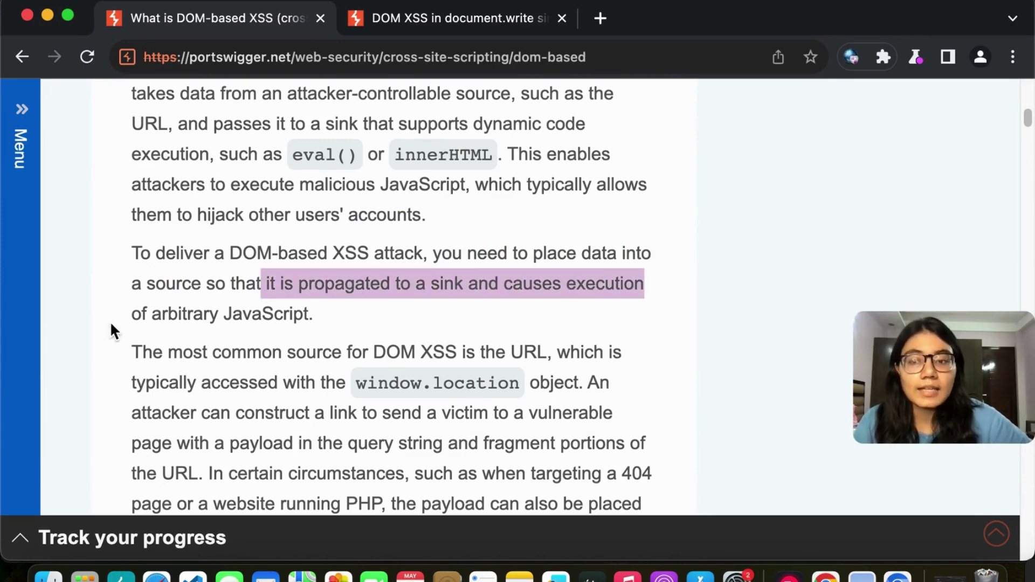
left_click_drag(108, 321, 318, 328)
left_click(494, 299)
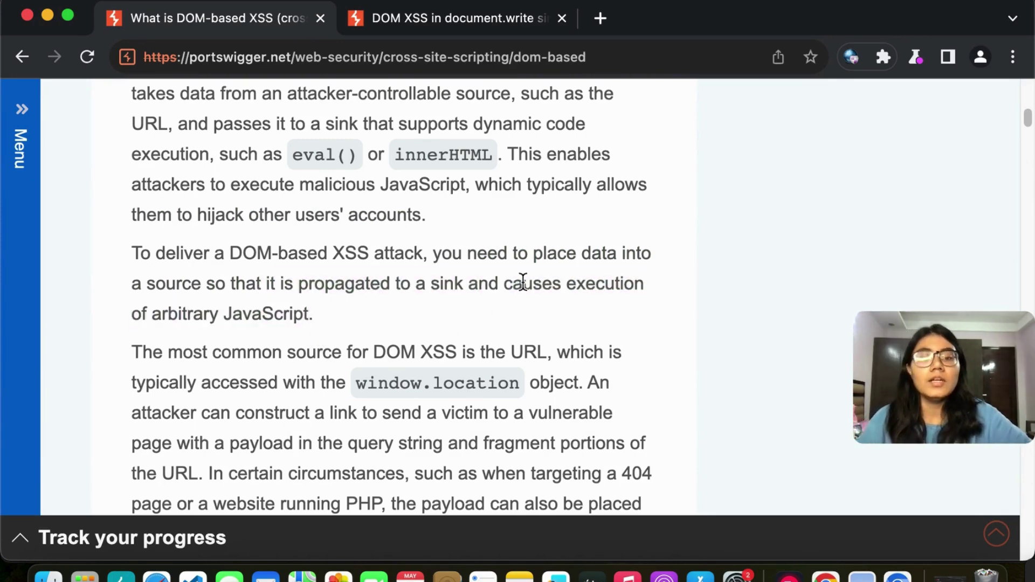
scroll(522, 281, "down", 5)
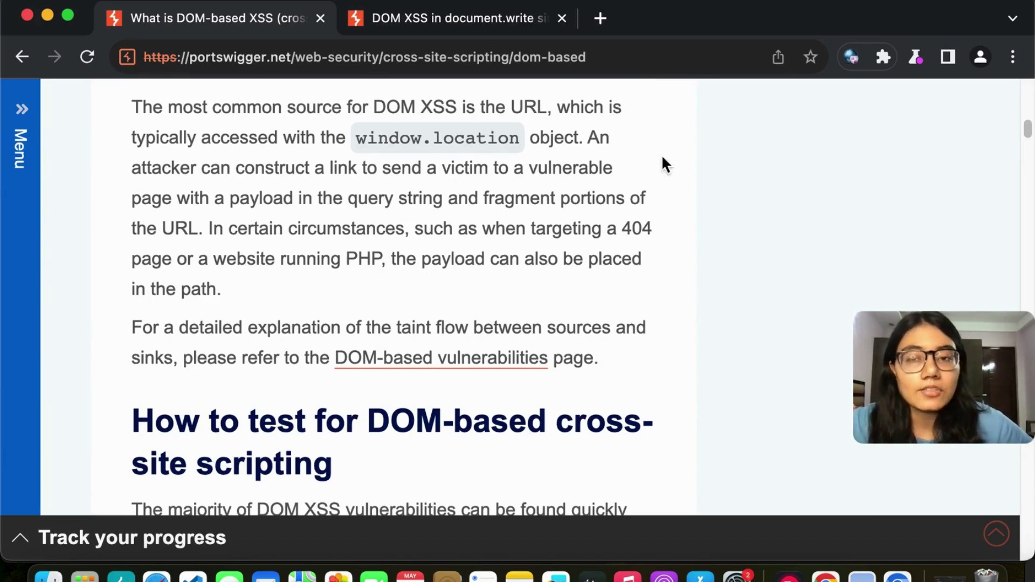
Step: On the lab's blog page, fill the search box with the earlier plain test name from autocomplete
left_click(453, 22)
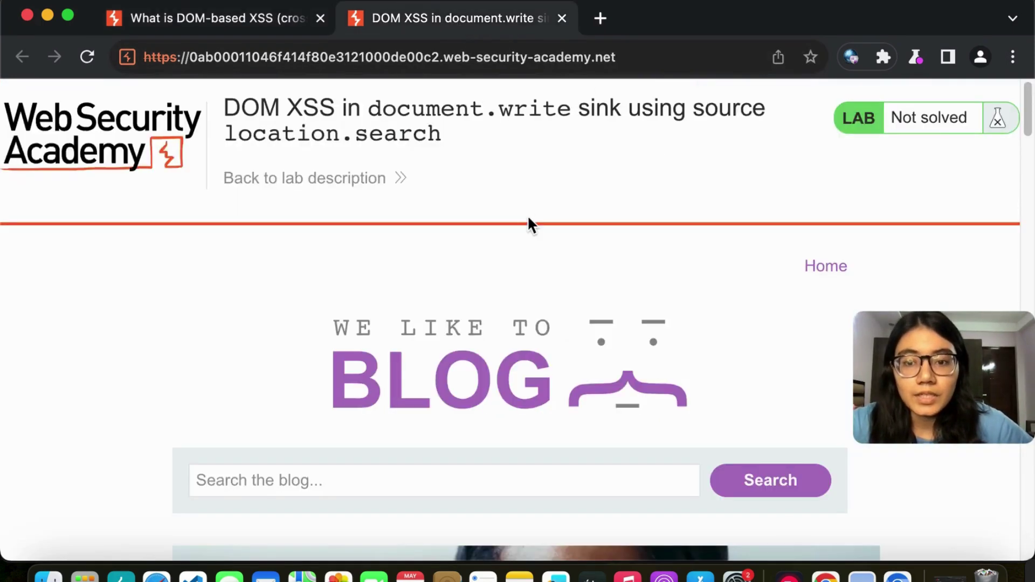
scroll(528, 219, "down", 3)
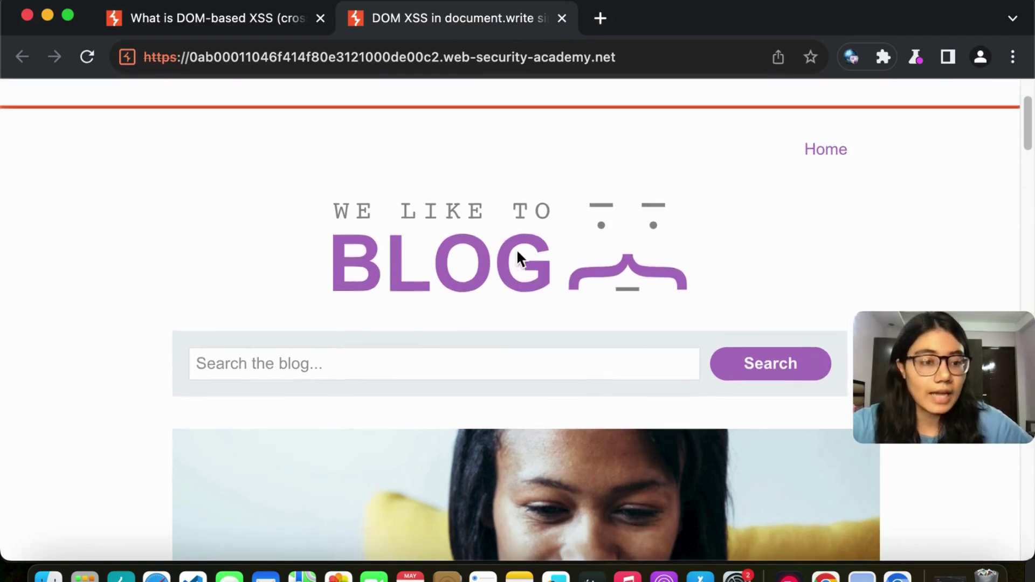
scroll(525, 258, "up", 1)
scroll(619, 309, "down", 3)
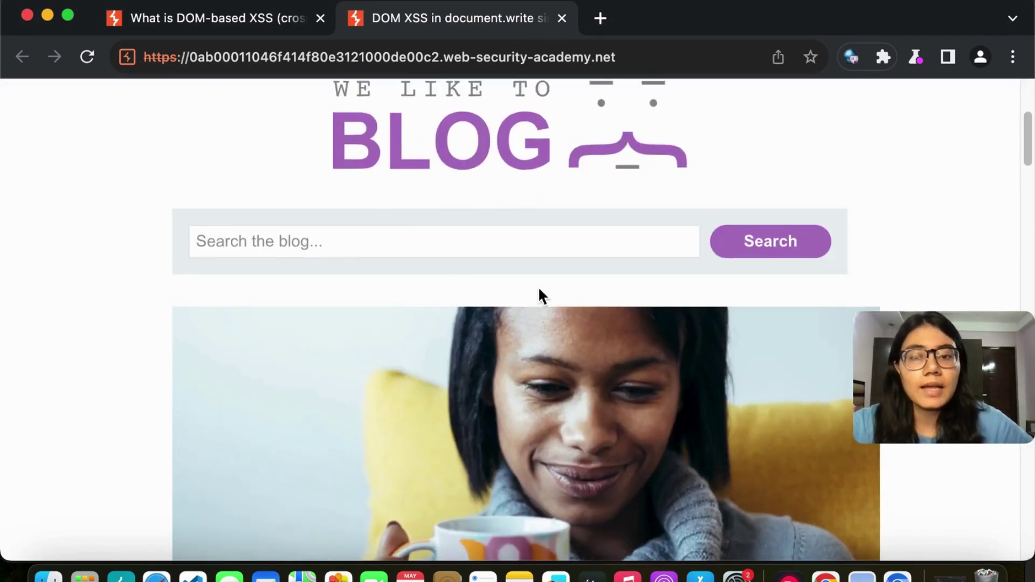
scroll(537, 302, "up", 4)
left_click(346, 425)
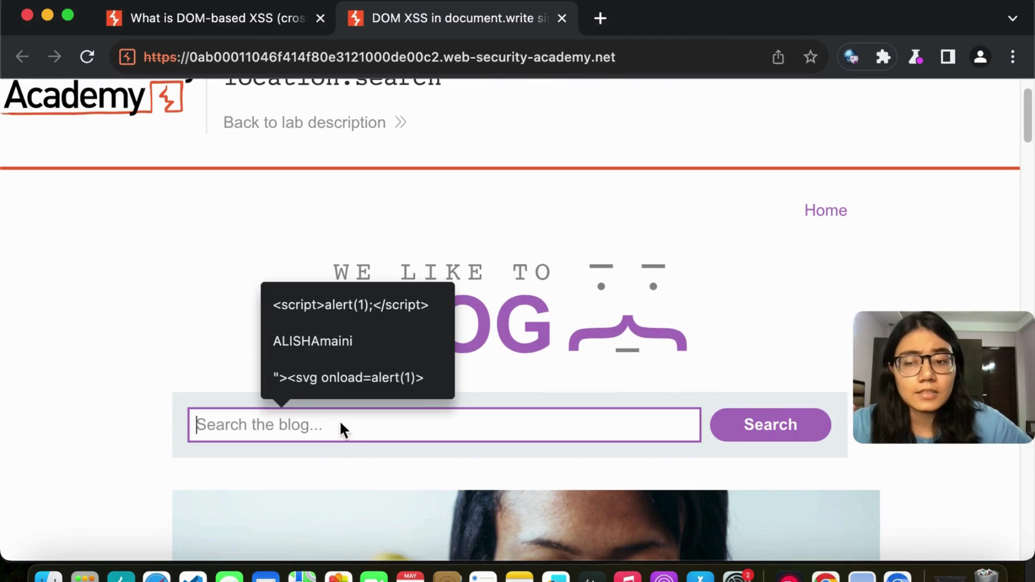
left_click(312, 345)
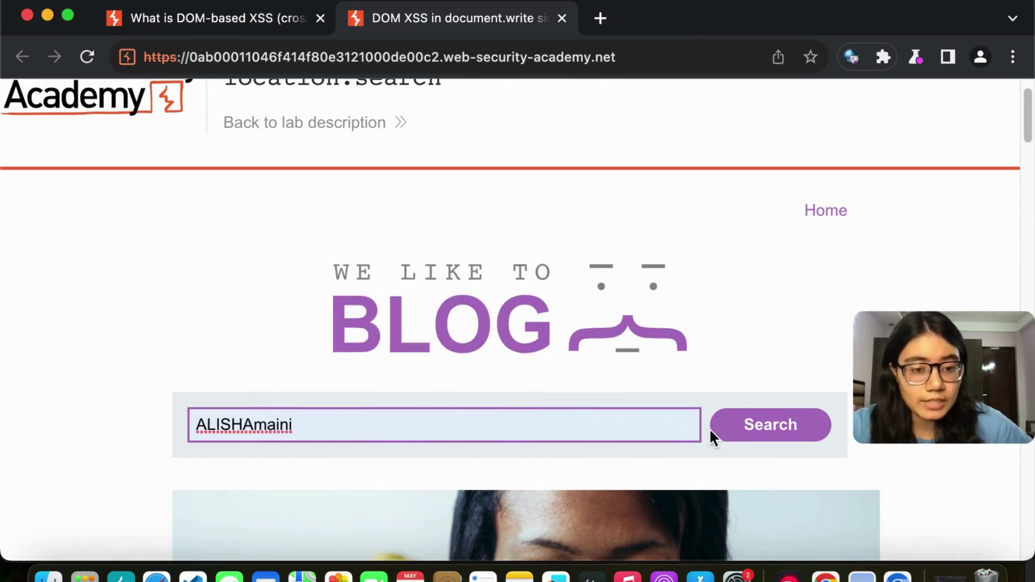
Step: Submit the search and highlight the test name echoed in the '0 search results' heading
left_click(790, 438)
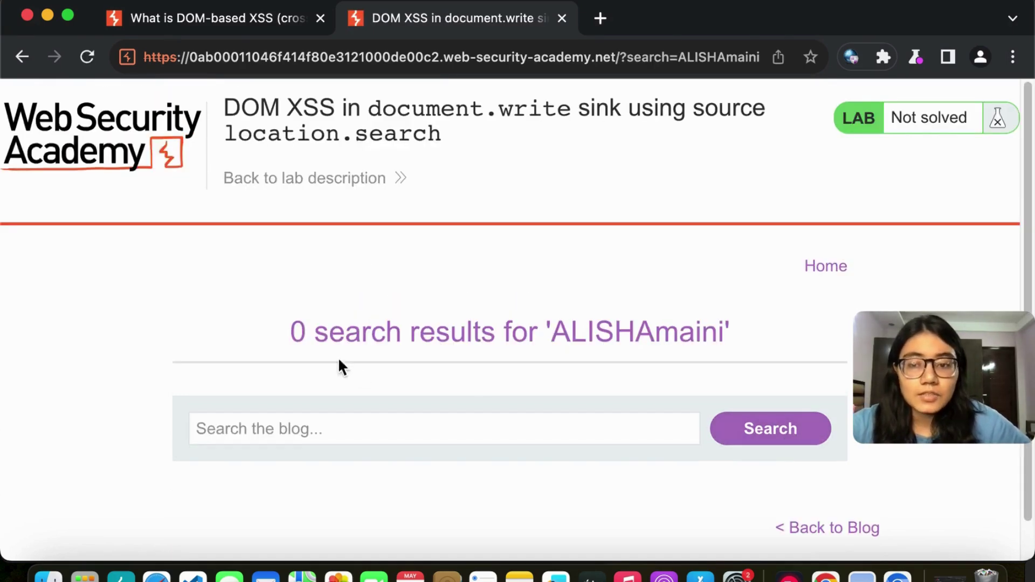
left_click_drag(268, 337, 752, 336)
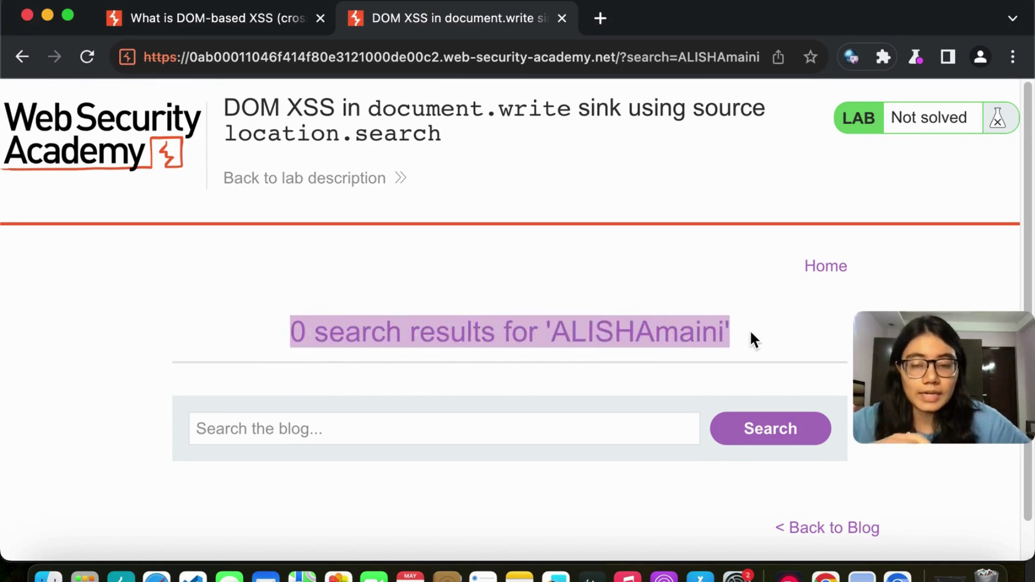
left_click_drag(544, 331, 820, 327)
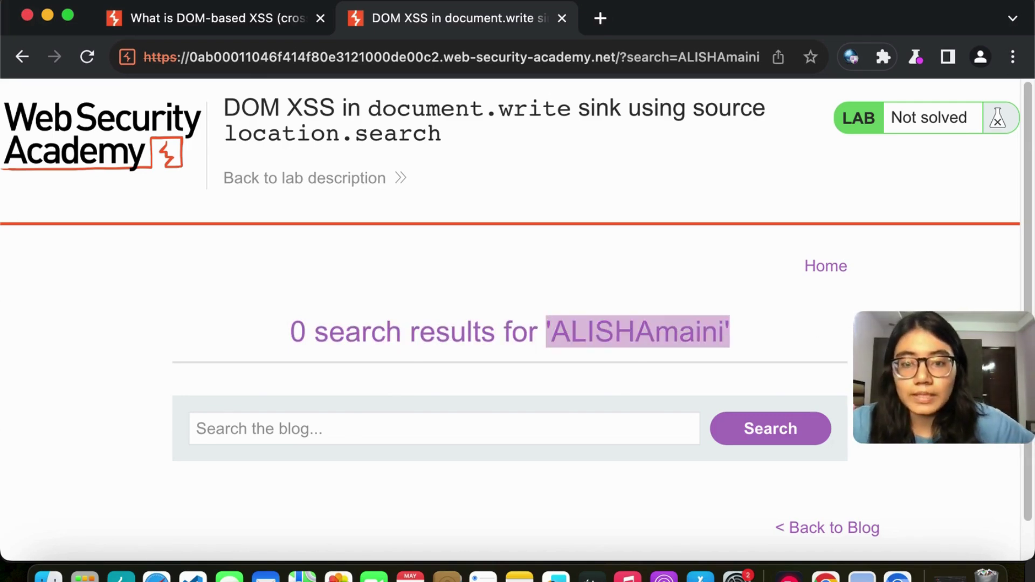
Step: Inspect the page in DevTools and search the Elements tree for the test name, finding it in the results h1
right_click(495, 253)
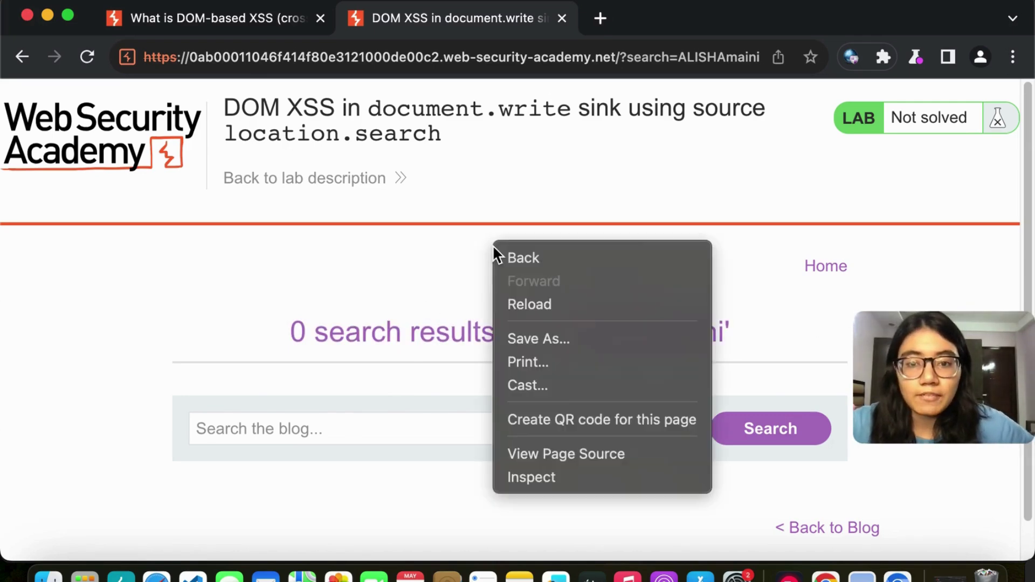
left_click(571, 473)
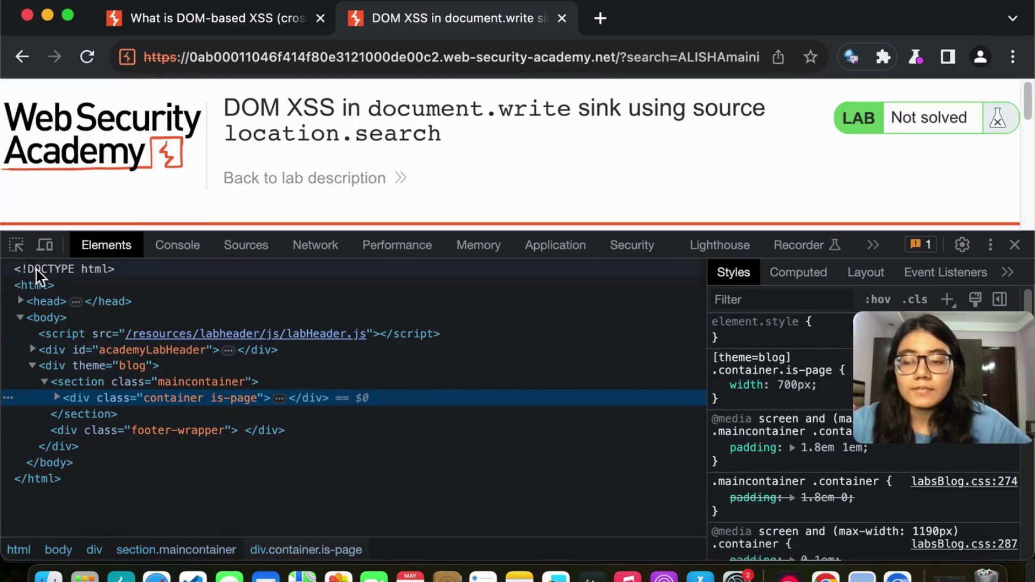
left_click(169, 335)
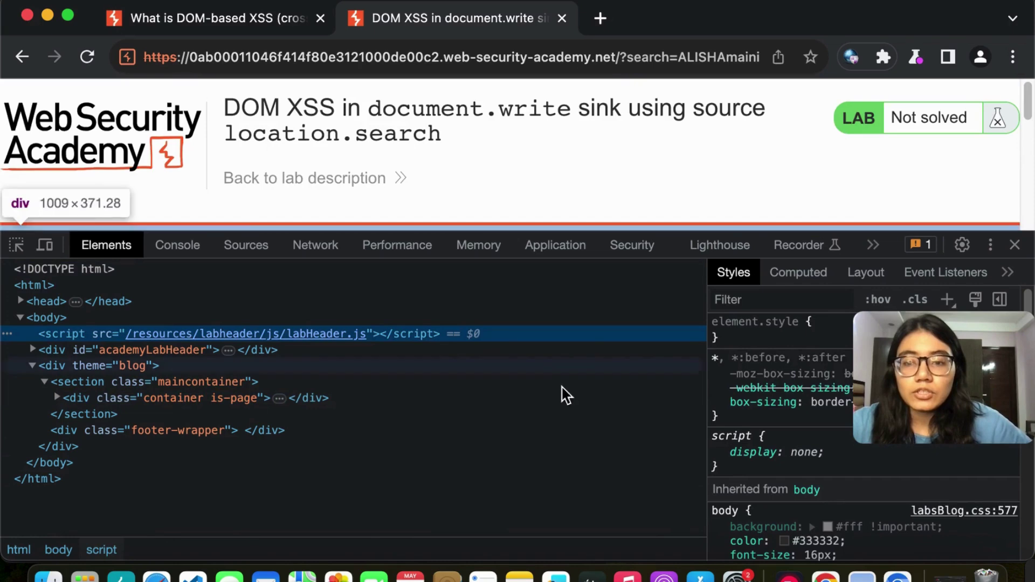
key("super+f")
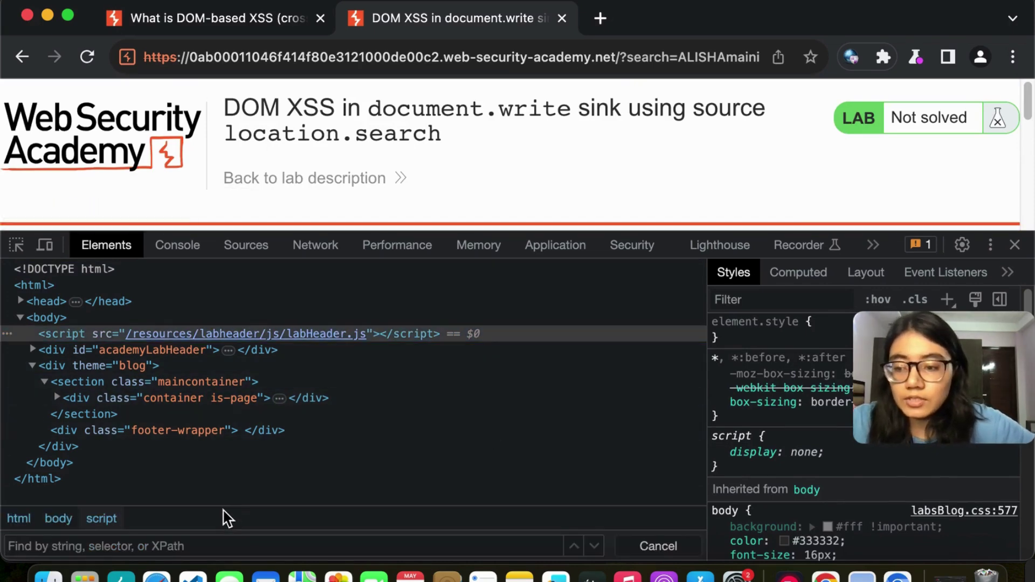
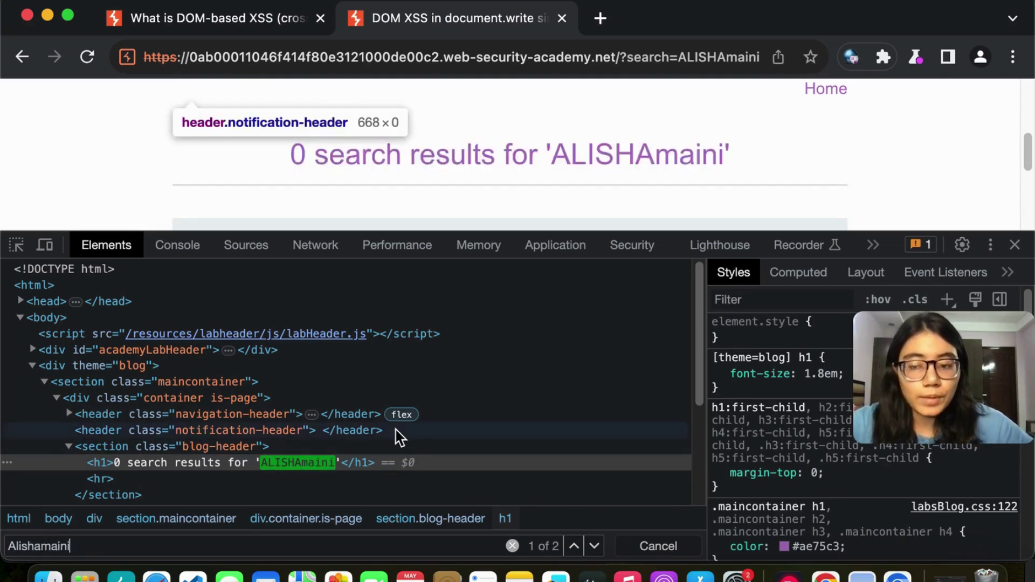
Step: Go to match 2 of 2: the test name in the img's tracker.gif searchTerms URL
scroll(301, 453, "down", 1)
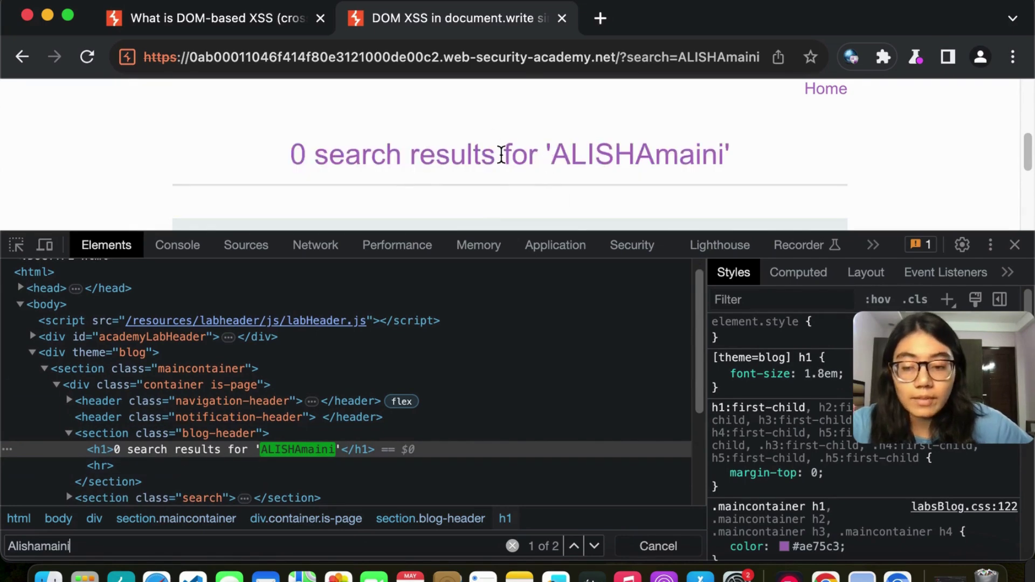
scroll(431, 328, "down", 2)
left_click(594, 546)
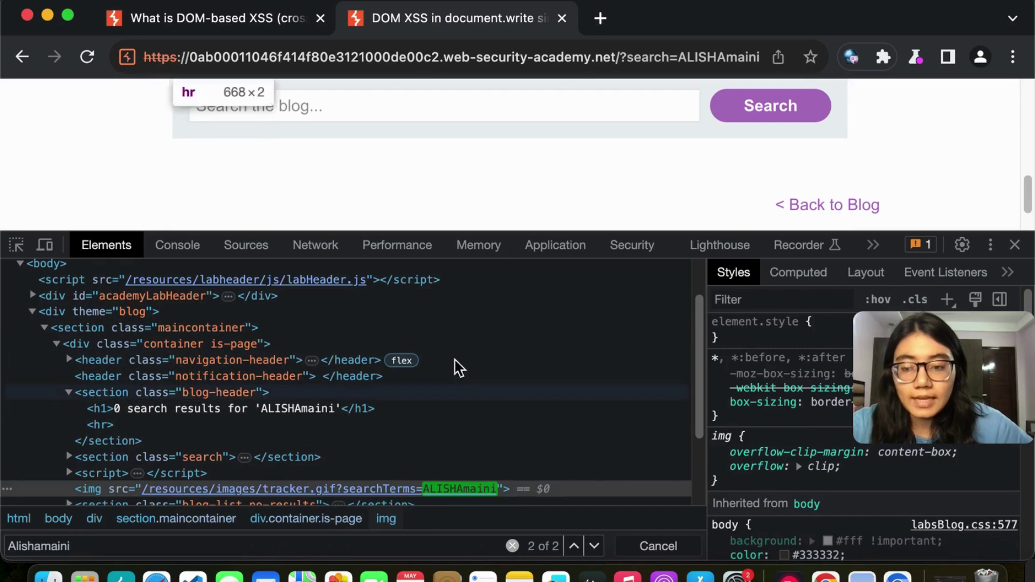
scroll(454, 368, "down", 3)
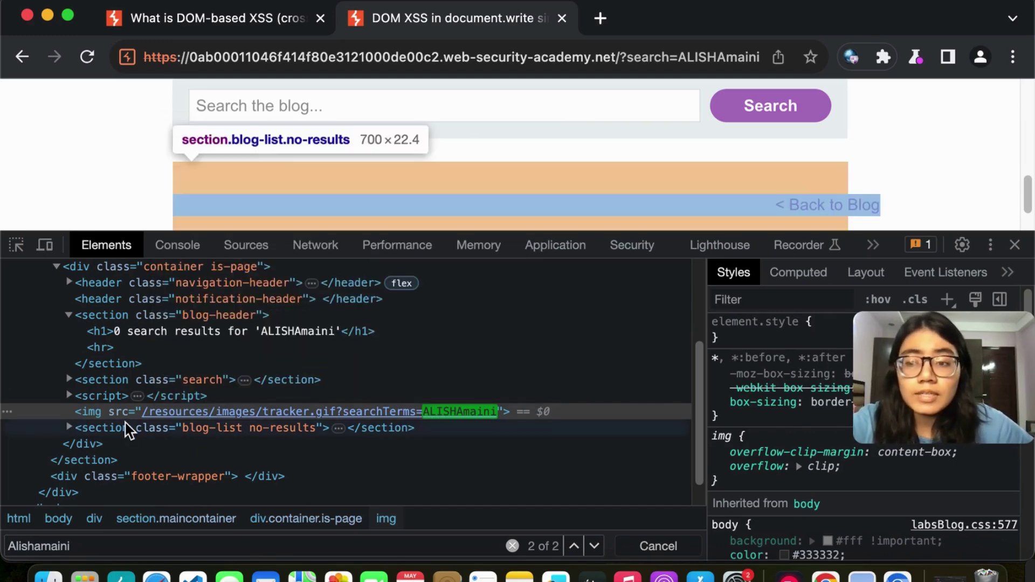
mouse_move(145, 413)
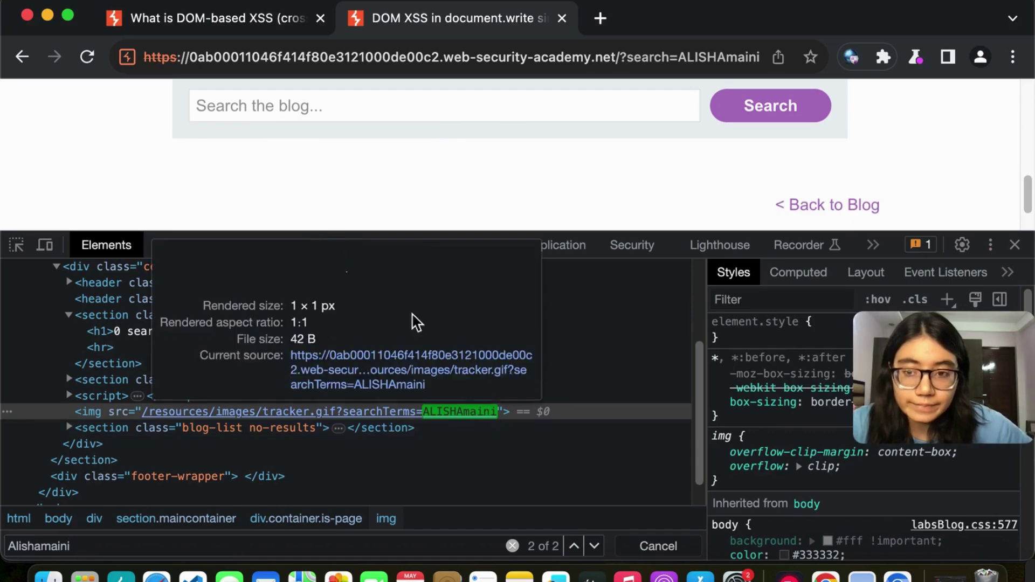
left_click(288, 122)
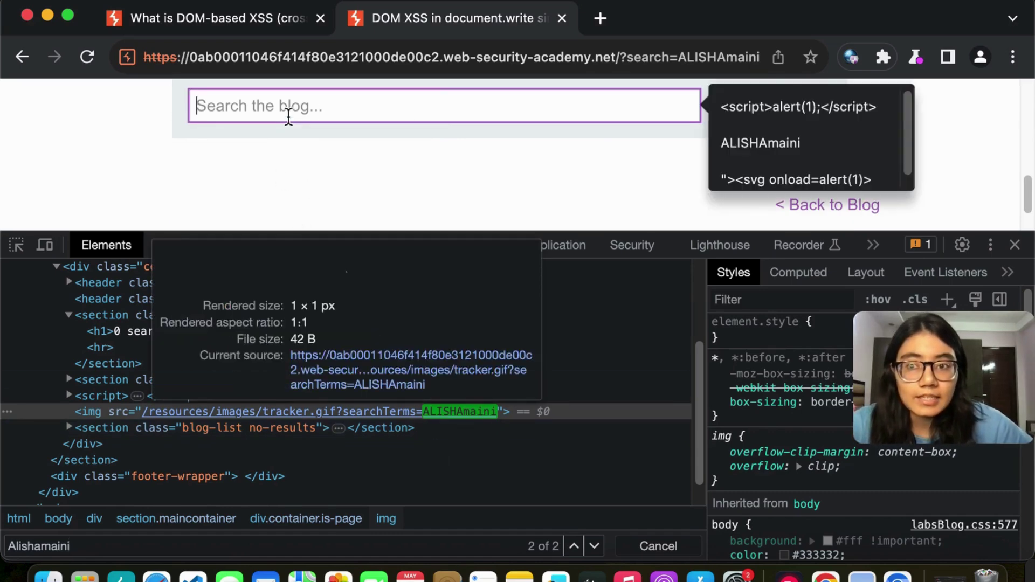
left_click(366, 161)
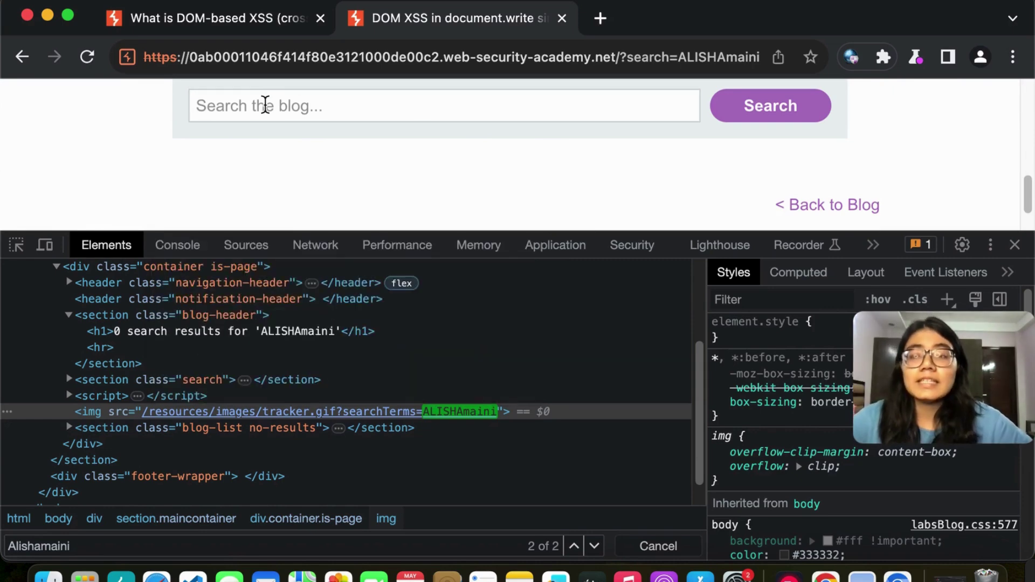
left_click(266, 105)
left_click(350, 156)
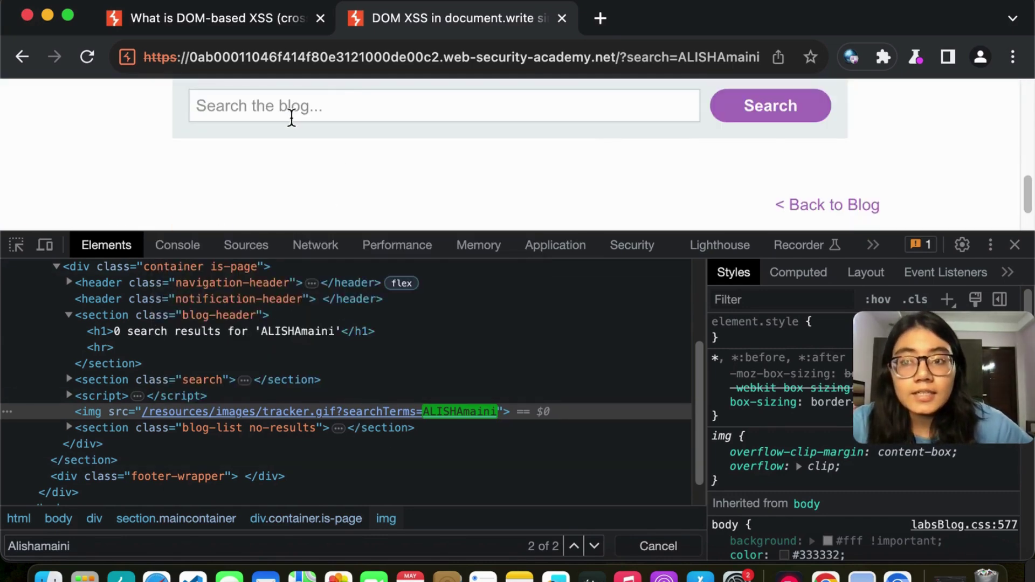
left_click(207, 102)
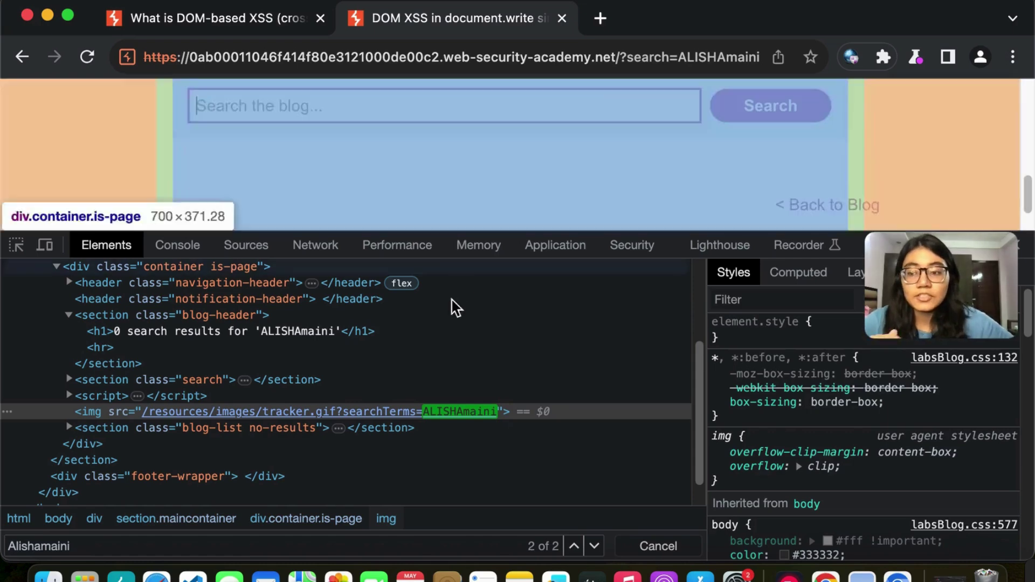
Step: Select the tracker.gif img node, preview its 1×1 px, 42 B image, and focus the blog search box
mouse_move(258, 418)
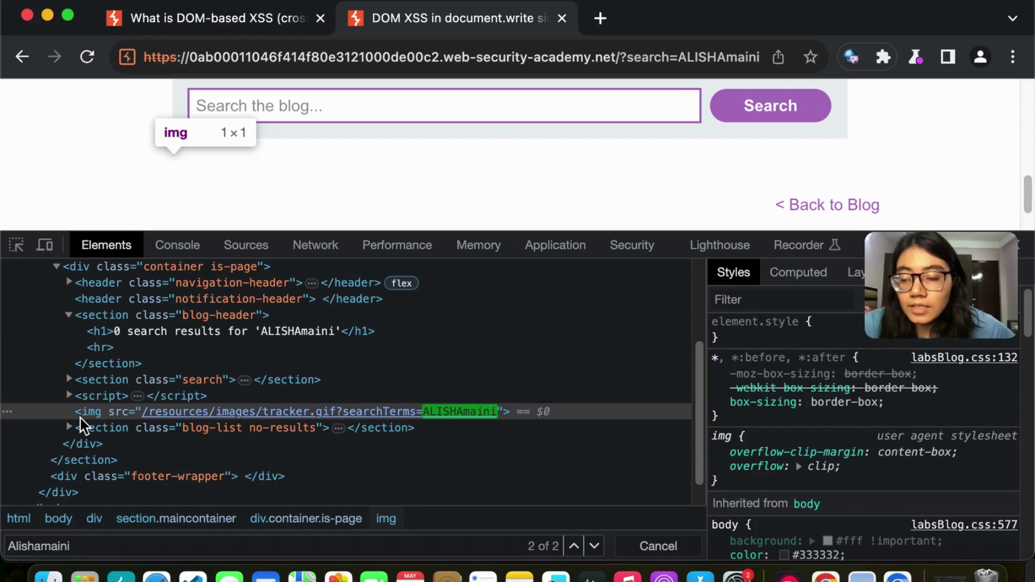
left_click(86, 416)
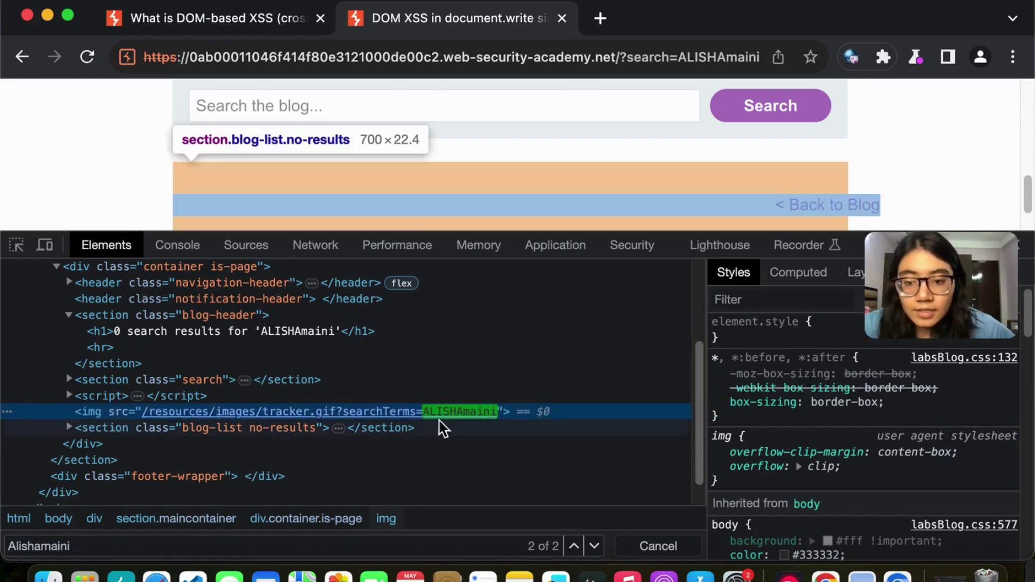
mouse_move(409, 422)
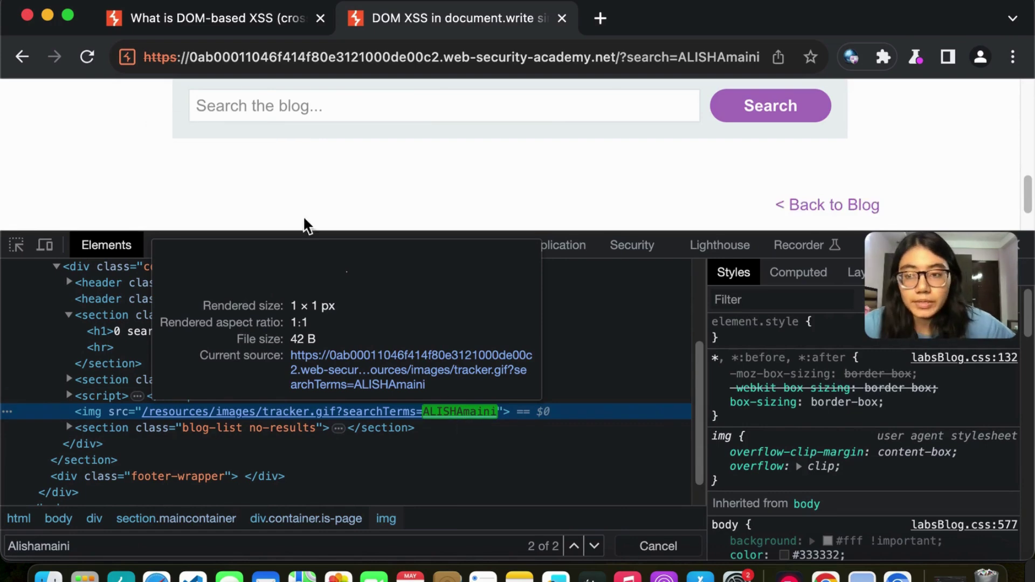
left_click(233, 116)
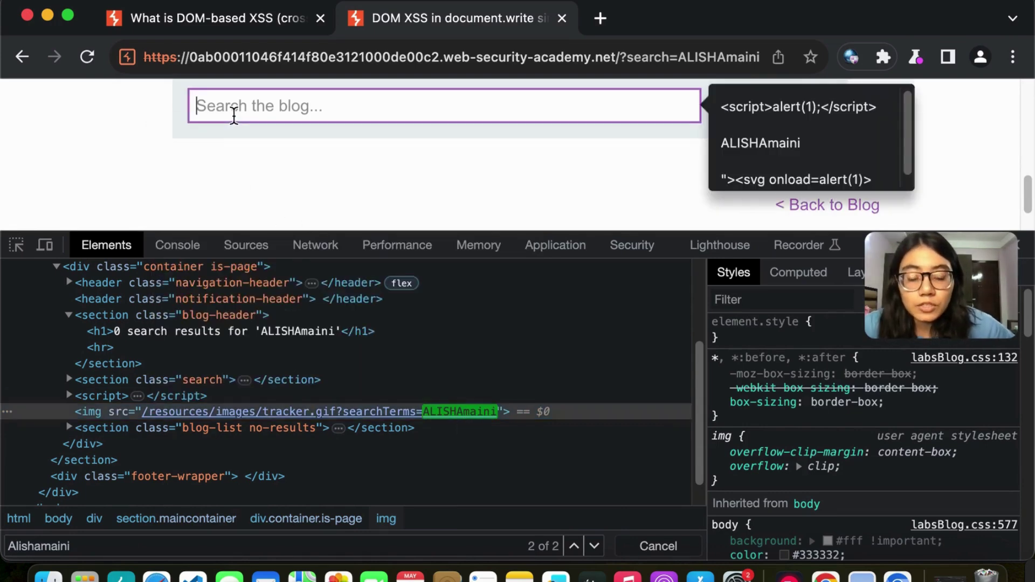
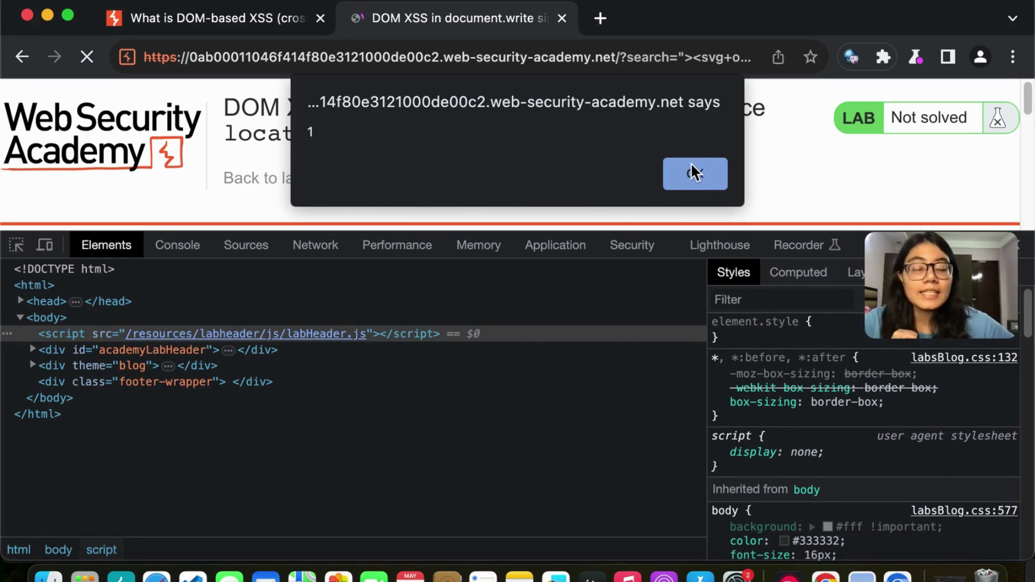
Step: Return to the DOM-based XSS article and read down to the document.write example and Apprentice lab card
left_click(194, 25)
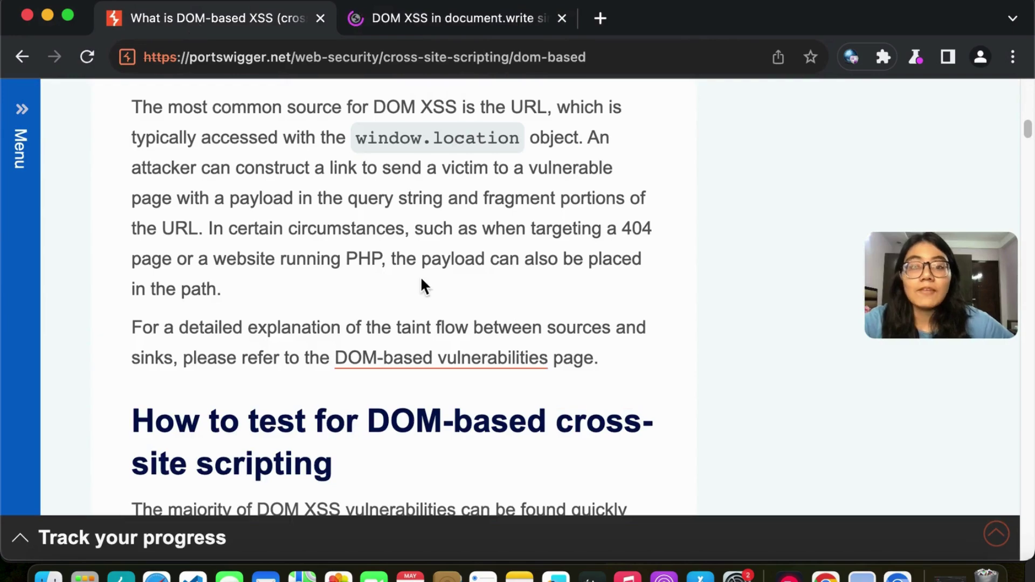
scroll(421, 279, "up", 15)
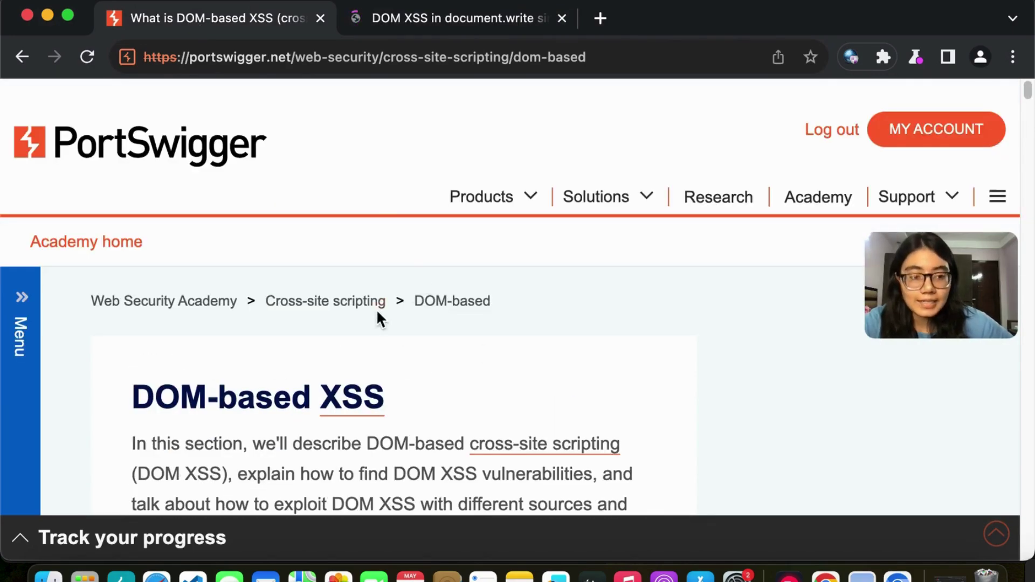
scroll(378, 310, "down", 20)
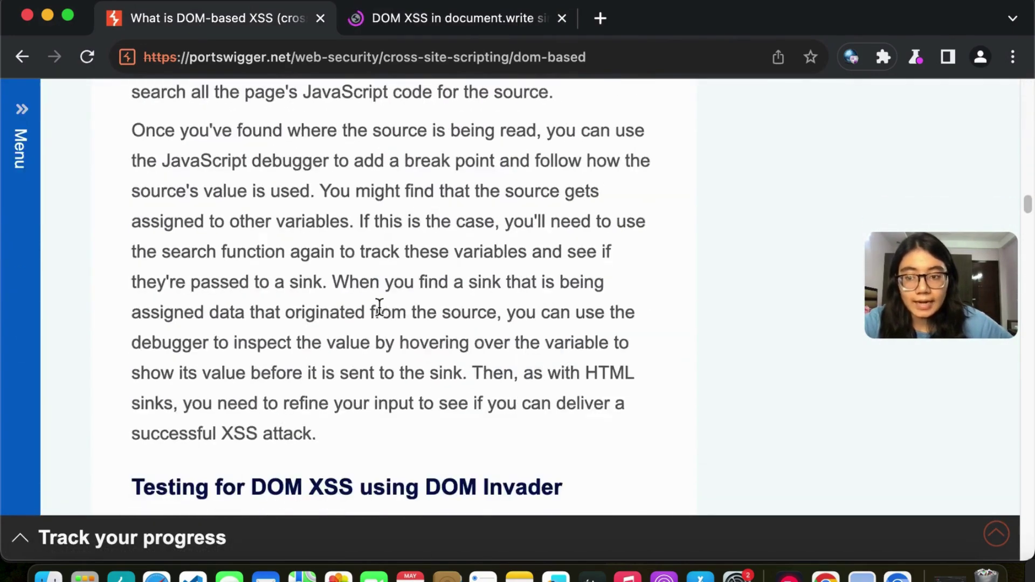
scroll(379, 307, "down", 8)
scroll(179, 147, "up", 3)
left_click_drag(153, 285, 377, 310)
scroll(387, 327, "down", 8)
scroll(394, 330, "down", 7)
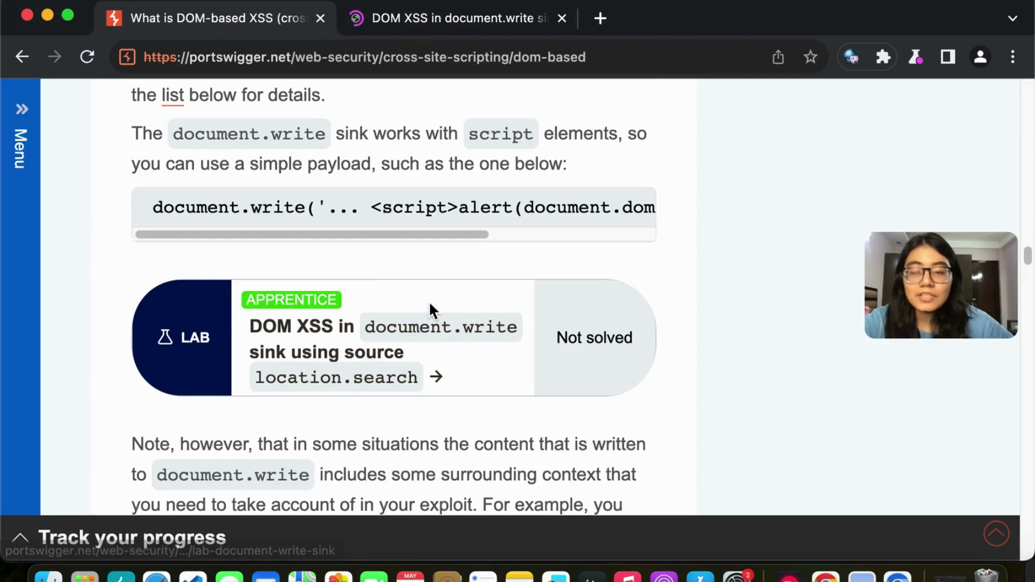